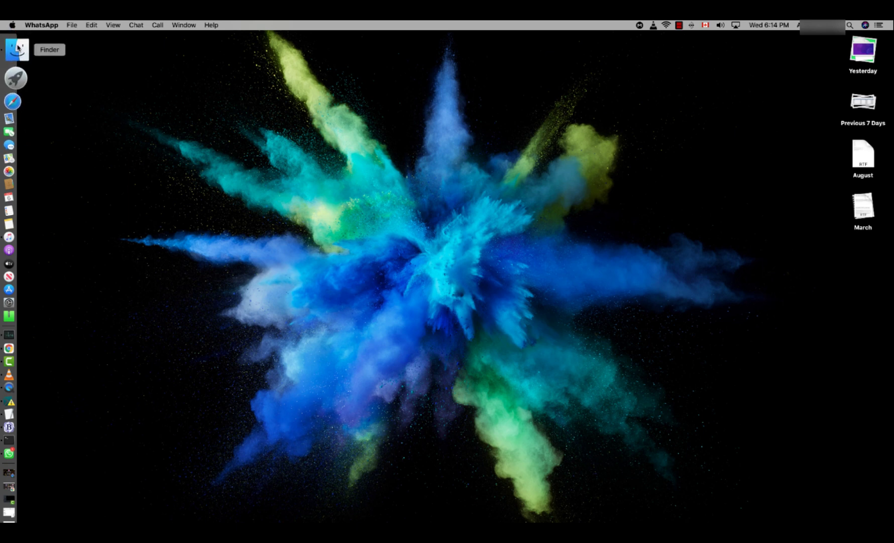
Open a new Finder window showing the Recents folder
click(24, 49)
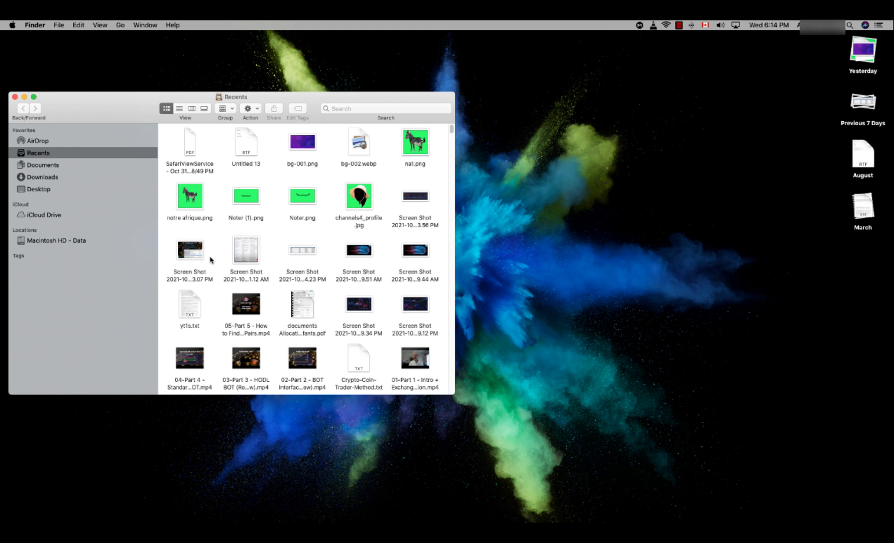
Jump to the Utilities folder via the Go menu and launch Terminal from it
mouse_move(48, 203)
click(121, 25)
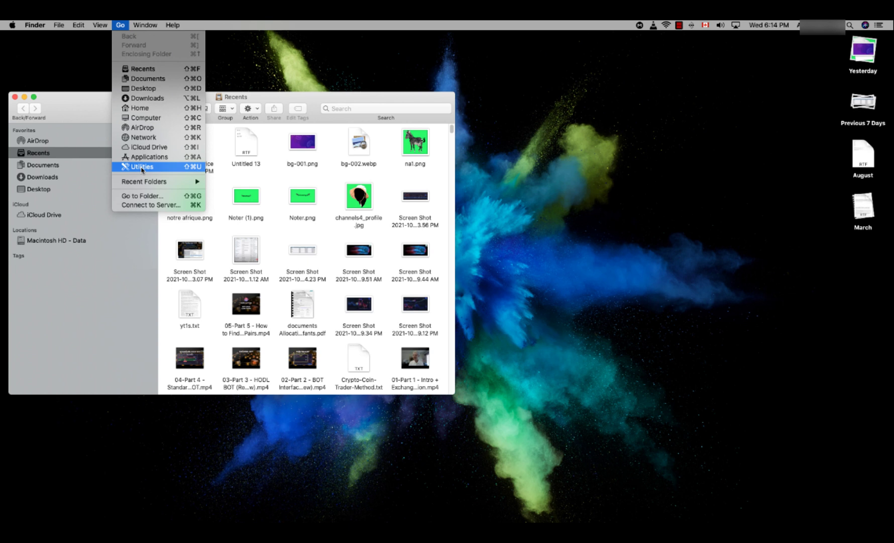
click(142, 169)
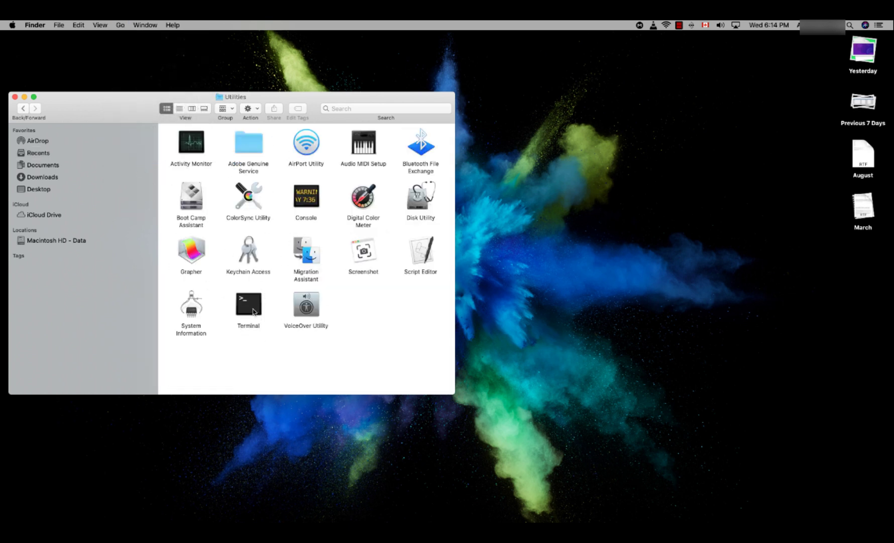
double_click(254, 311)
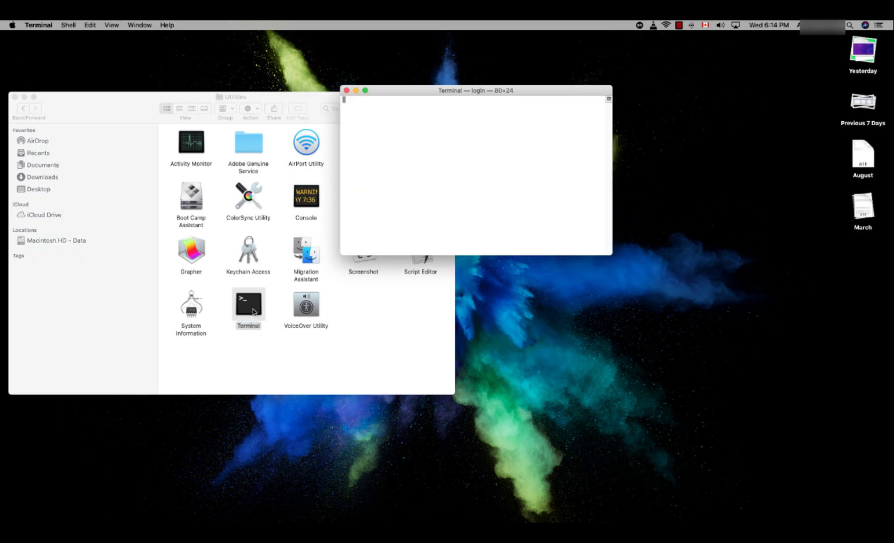
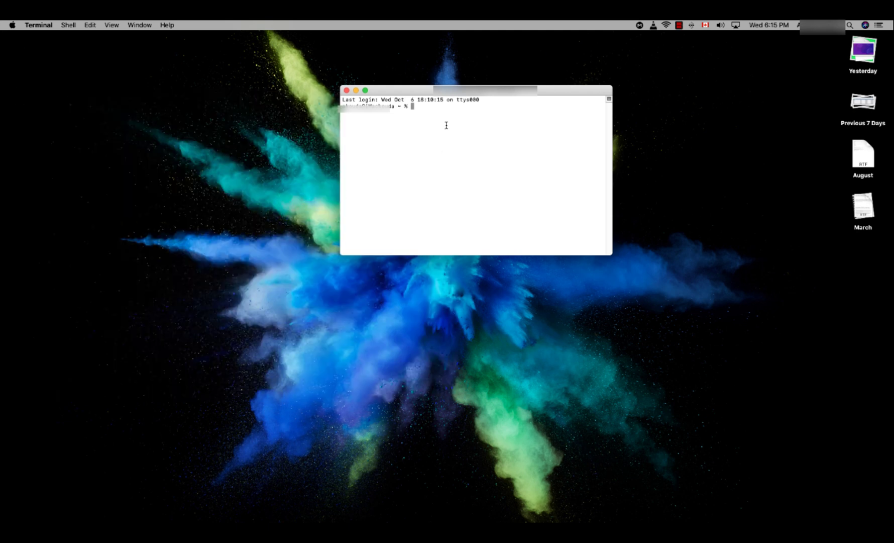
Resize the Terminal window taller and wider, to 107 by 62
drag(460, 253, 475, 493)
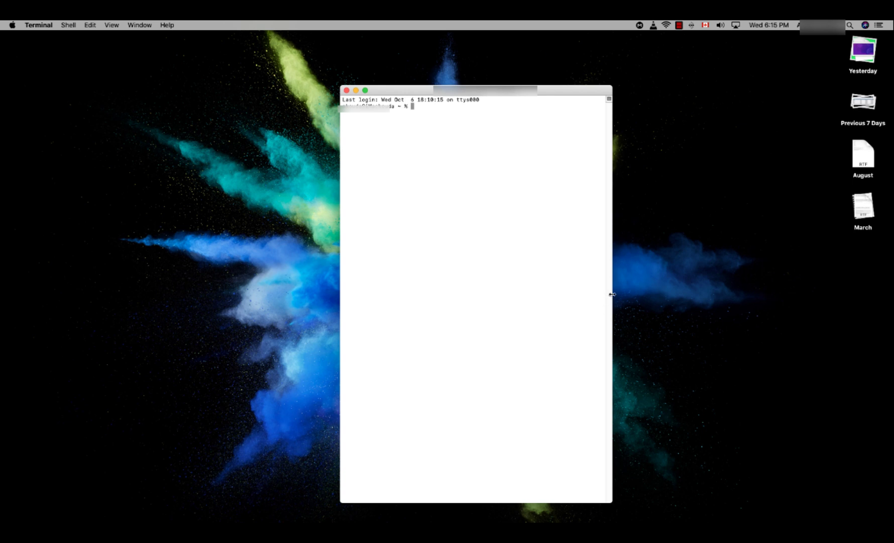
drag(612, 299, 701, 303)
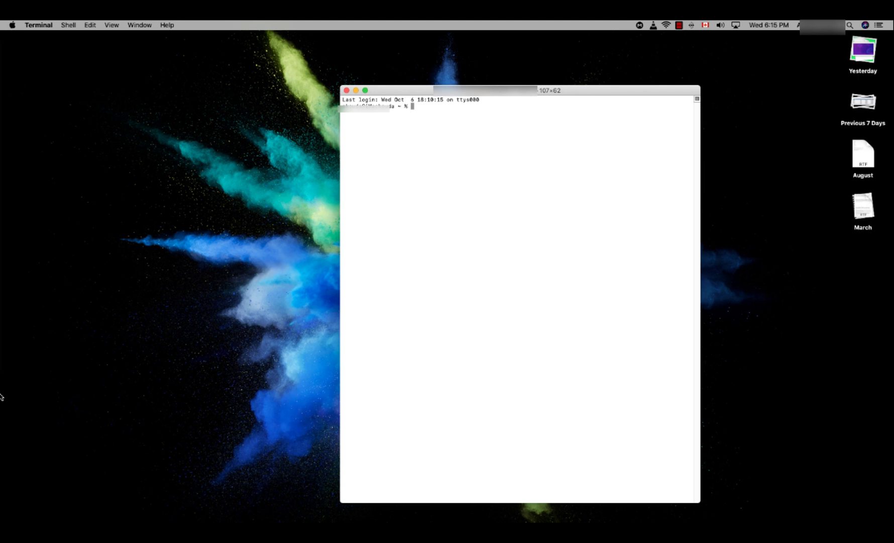
Bring the Untitled 13 TextEdit command note forward and highlight its kill -9 line
click(9, 512)
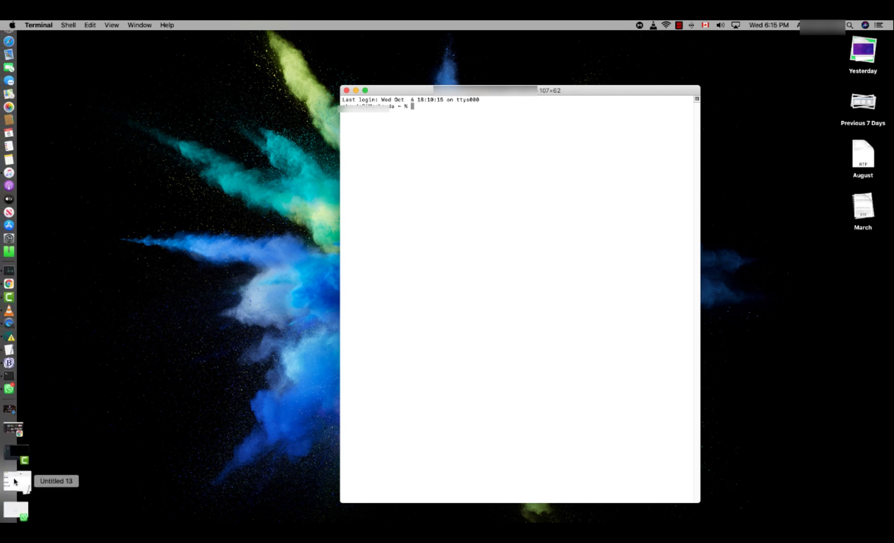
click(100, 281)
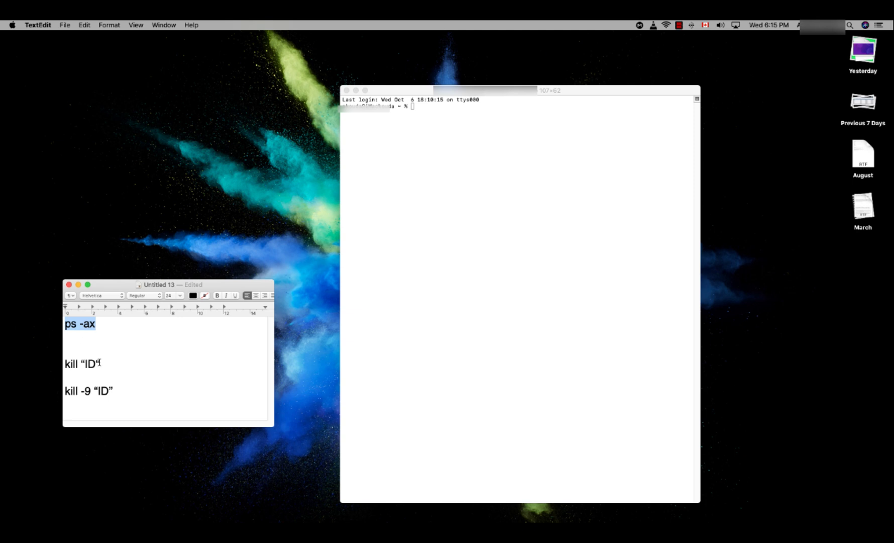
drag(104, 364, 77, 335)
click(105, 390)
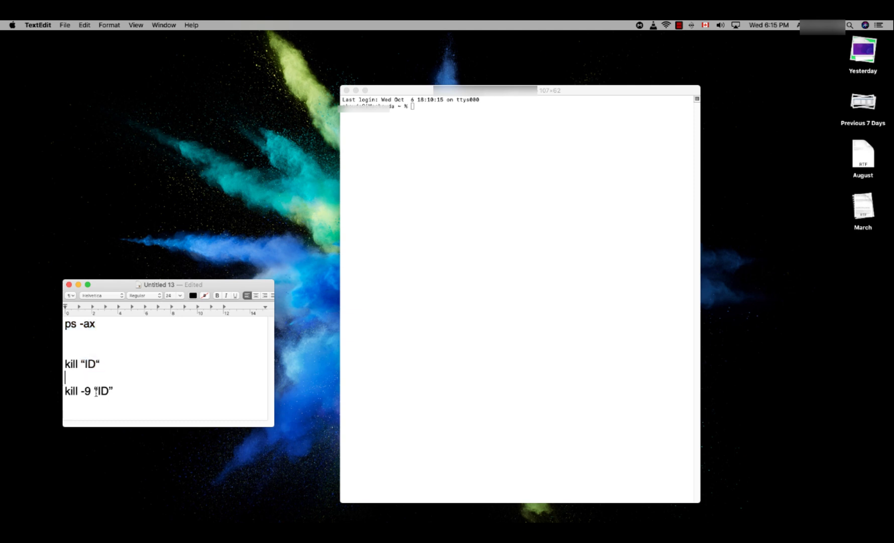
drag(111, 391, 64, 391)
click(111, 391)
Highlight the ps -ax command in the note and return to Terminal
click(92, 341)
drag(96, 323, 65, 323)
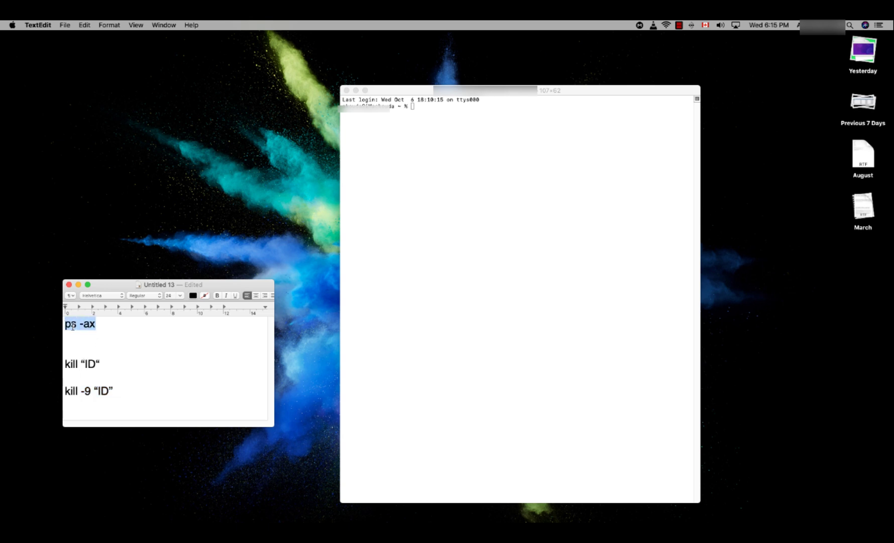
click(413, 107)
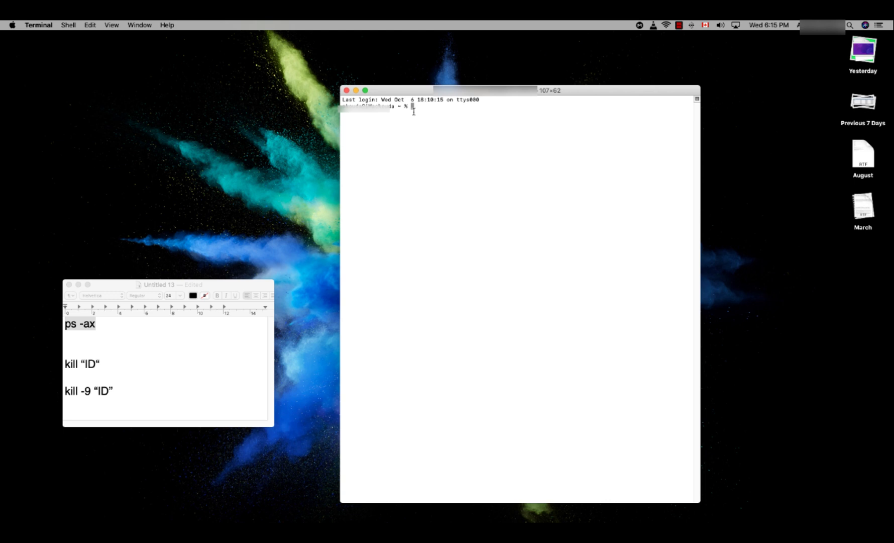
text(ps )
text(-ax)
Run ps -ax to list all running processes with their IDs
key(Return)
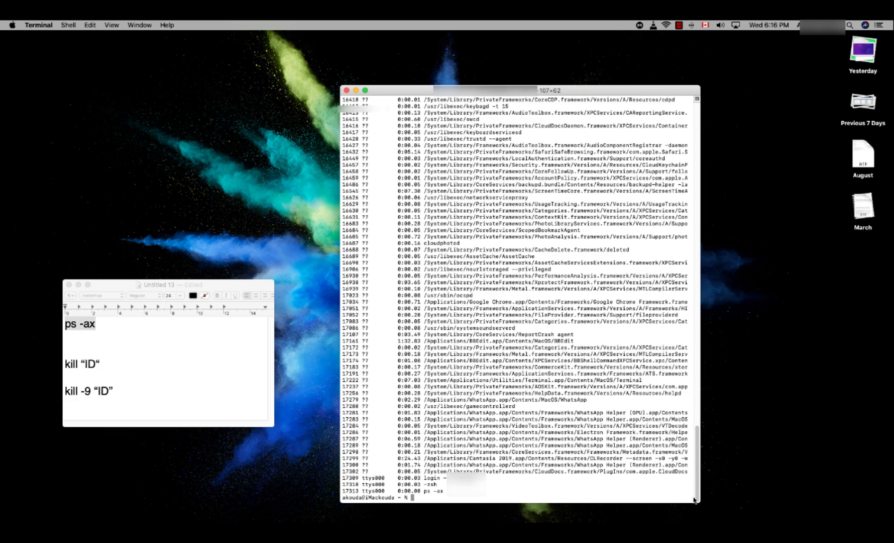
mouse_move(696, 490)
mouse_down()
mouse_move(696, 174)
mouse_move(696, 489)
mouse_up()
Find 'whatsapp' in the process list and select its process ID 17279
key(super+f)
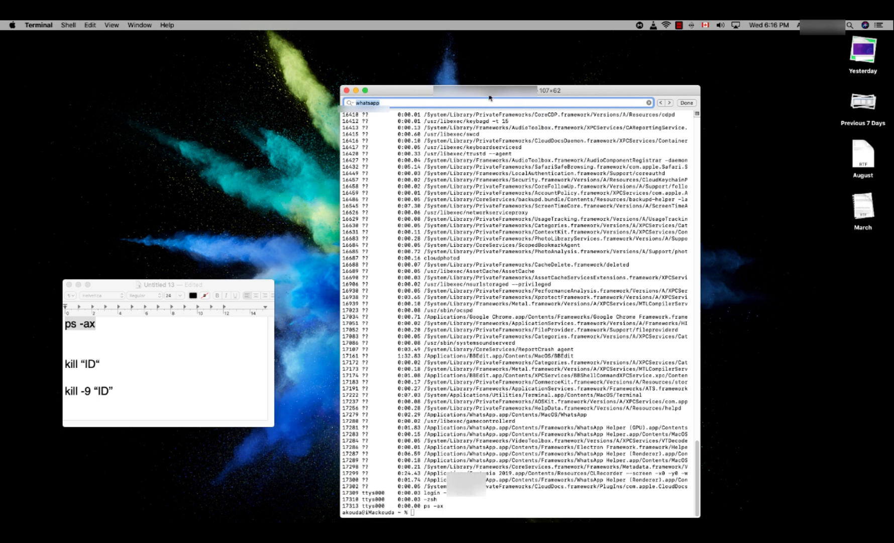
click(386, 102)
key(Return)
drag(589, 416, 395, 414)
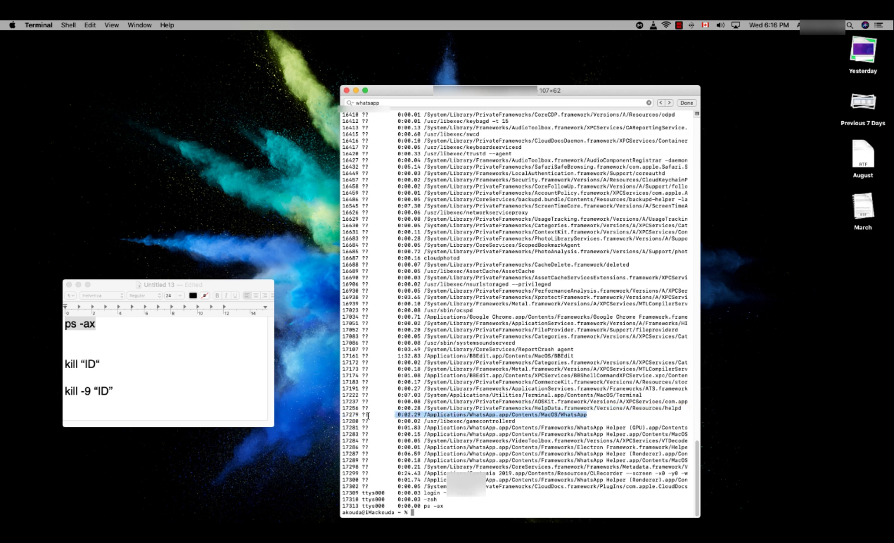
double_click(351, 414)
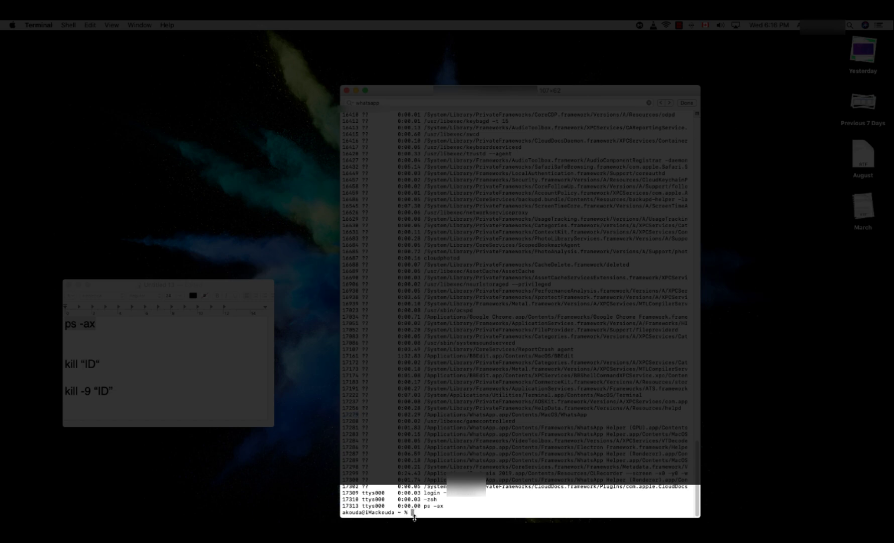
text(kill)
text(17)
text(279)
Run kill 17279 to end the WhatsApp process
key(Return)
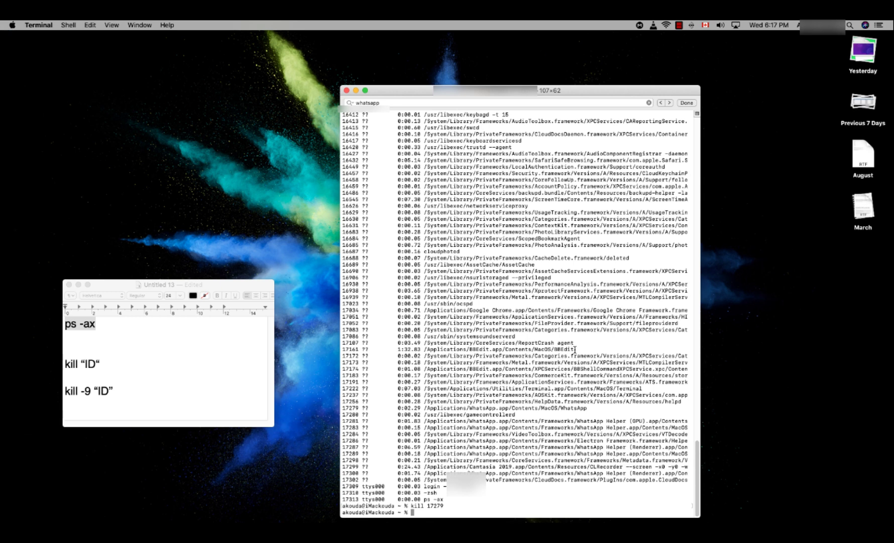
Change the Find search from 'whatsappBBedit' to 'BBedit' and jump to its matches
drag(573, 348, 509, 348)
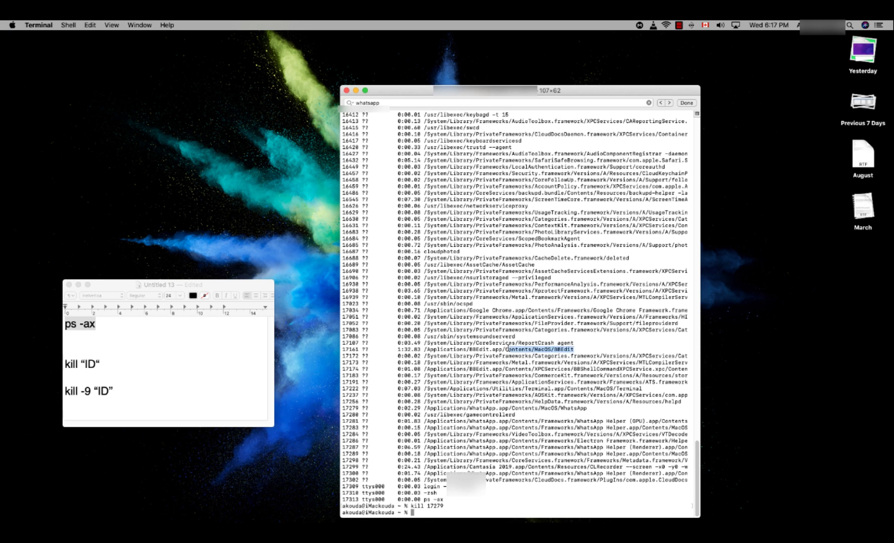
click(413, 103)
text(BB)
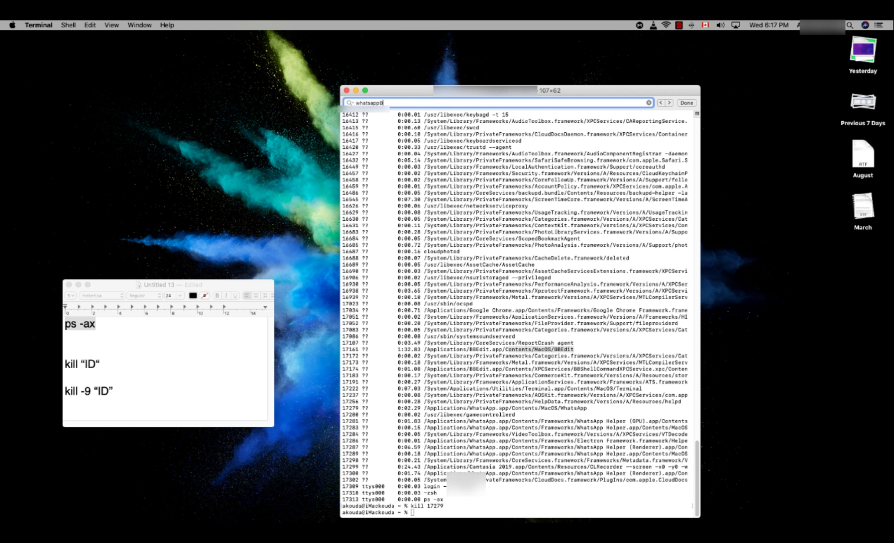
text(ed)
click(380, 102)
double_click(379, 102)
click(376, 102)
key(BackSpace)
key(BackSpace)
key(BackSpace)
key(BackSpace)
key(BackSpace)
key(Return)
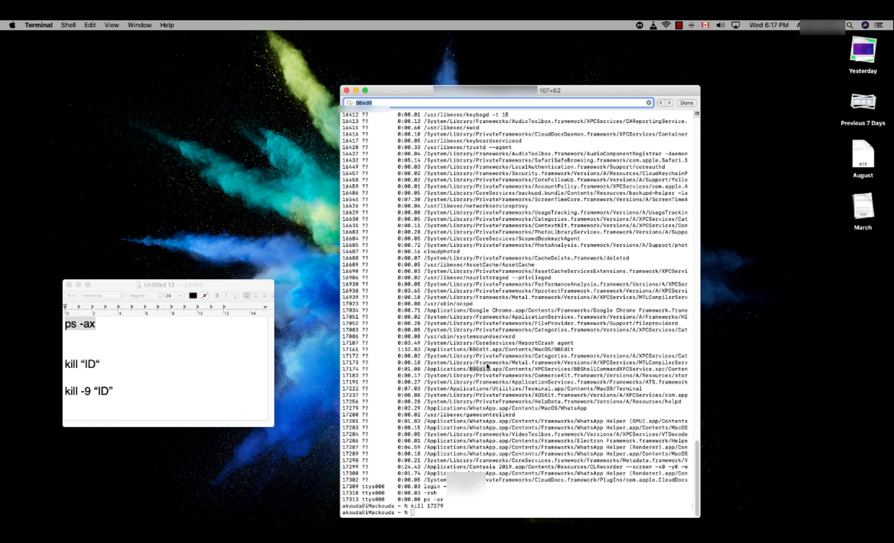
Select the BBEdit helper line 17174 and the main BBEdit line 17161
click(474, 353)
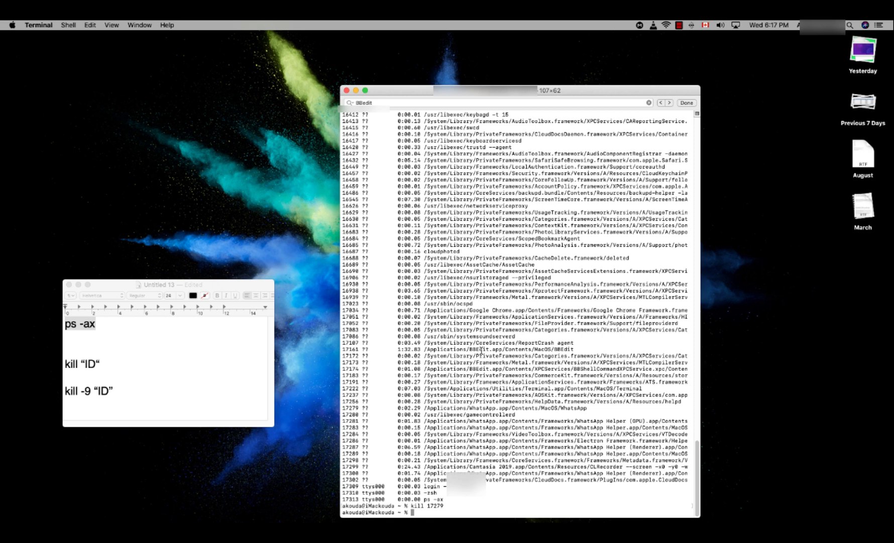
triple_click(479, 369)
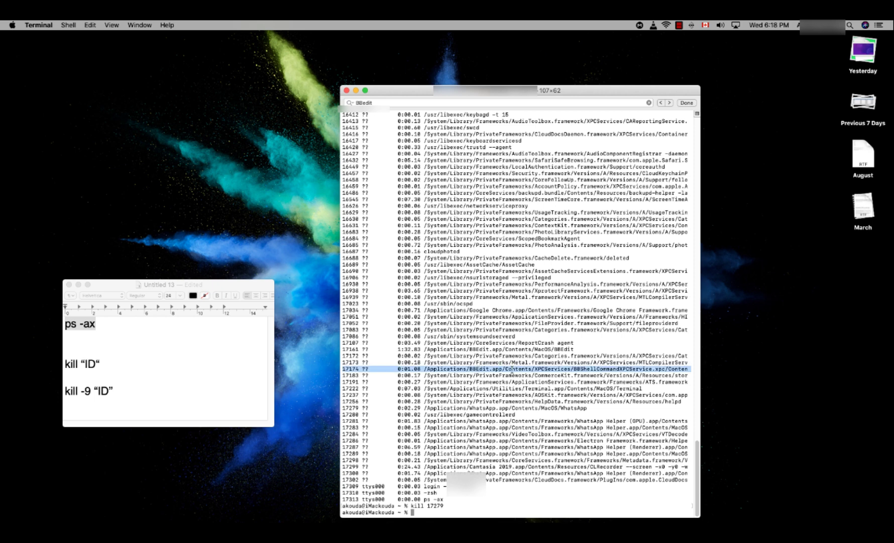
click(496, 349)
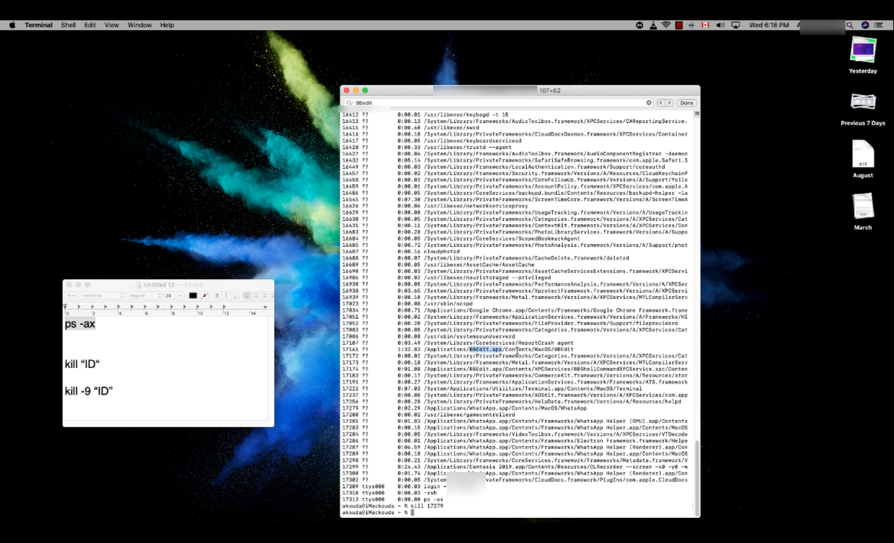
triple_click(497, 349)
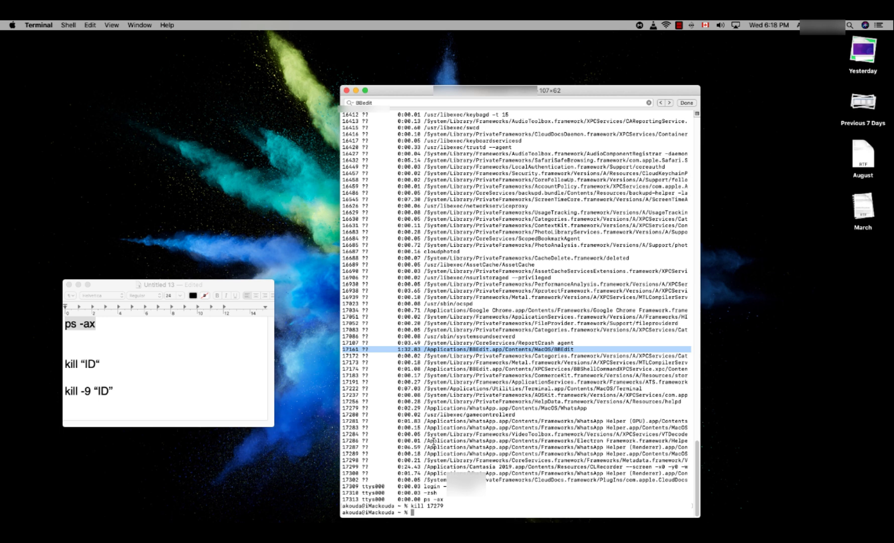
Compare the BBEdit helper line 17174 with the main BBEdit line 17161
drag(428, 441, 503, 443)
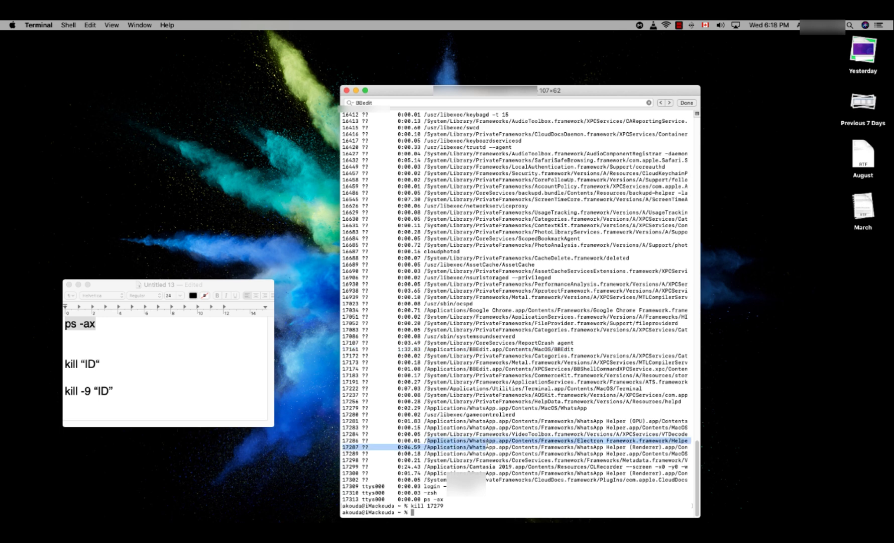
click(526, 442)
drag(444, 499, 433, 500)
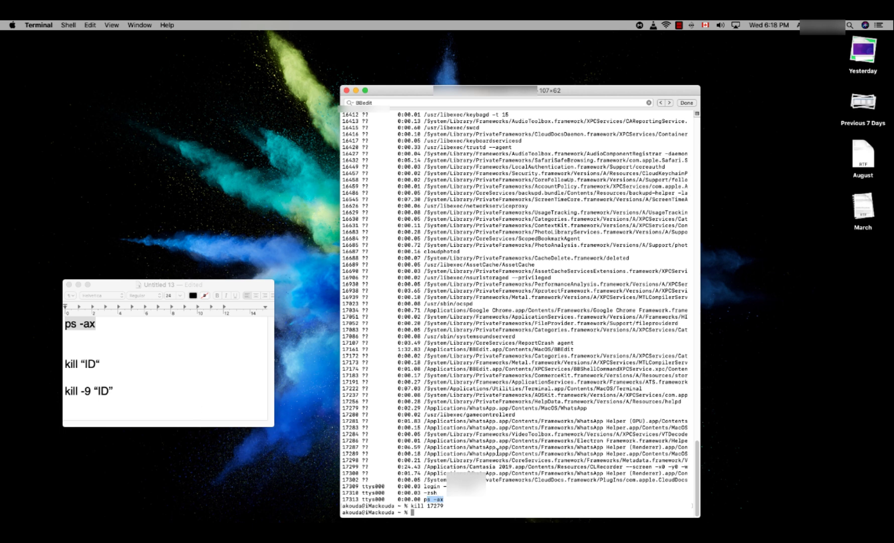
drag(498, 453, 482, 428)
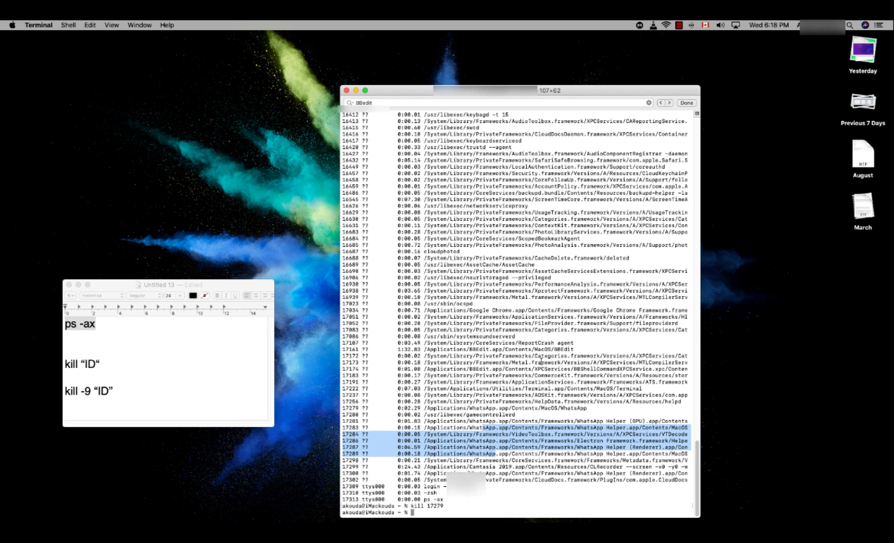
click(517, 376)
triple_click(485, 369)
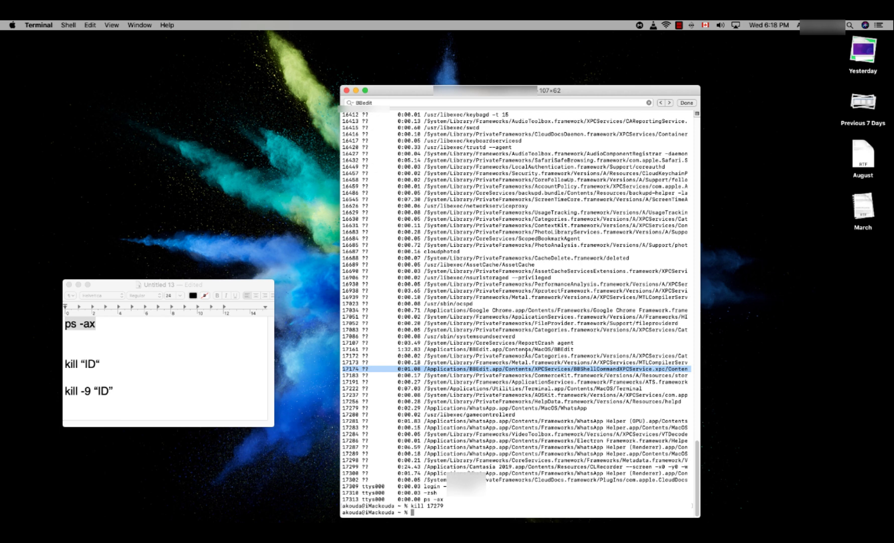
triple_click(528, 350)
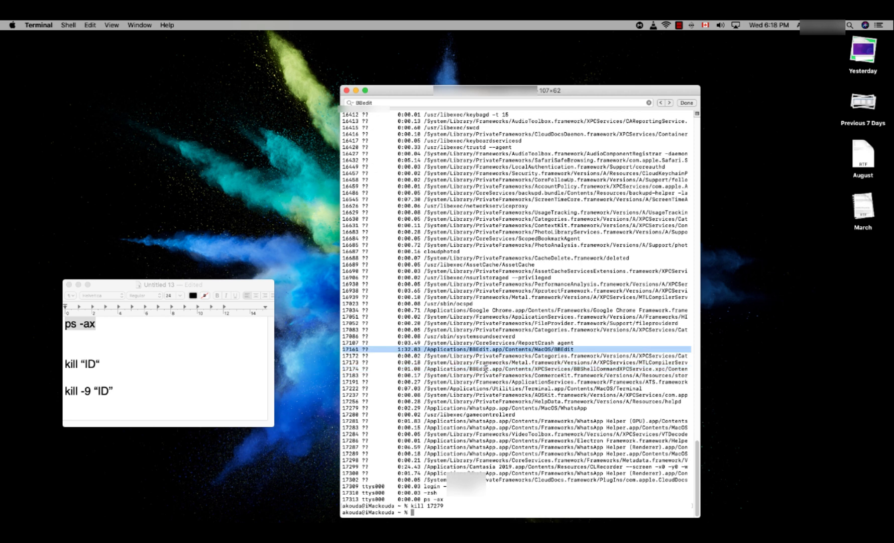
triple_click(481, 368)
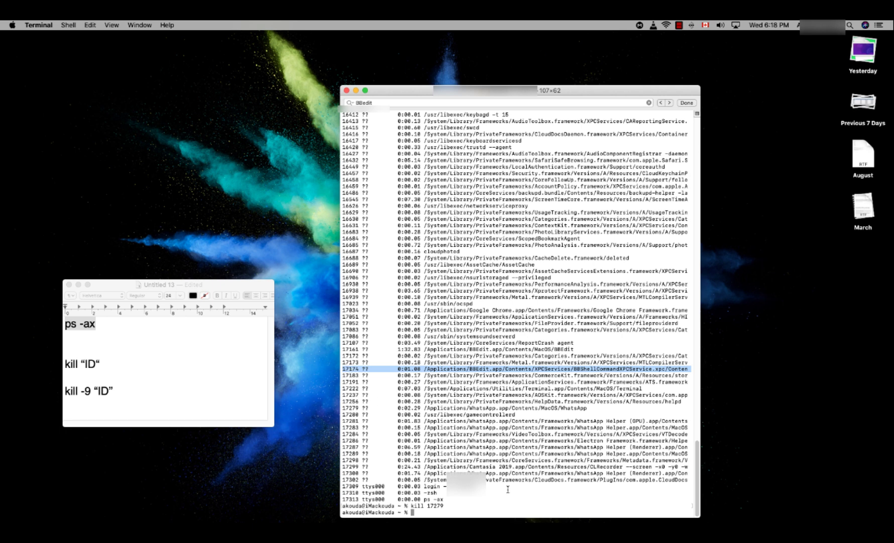
Run kill 17174, correcting the mistyped last digit first
click(411, 512)
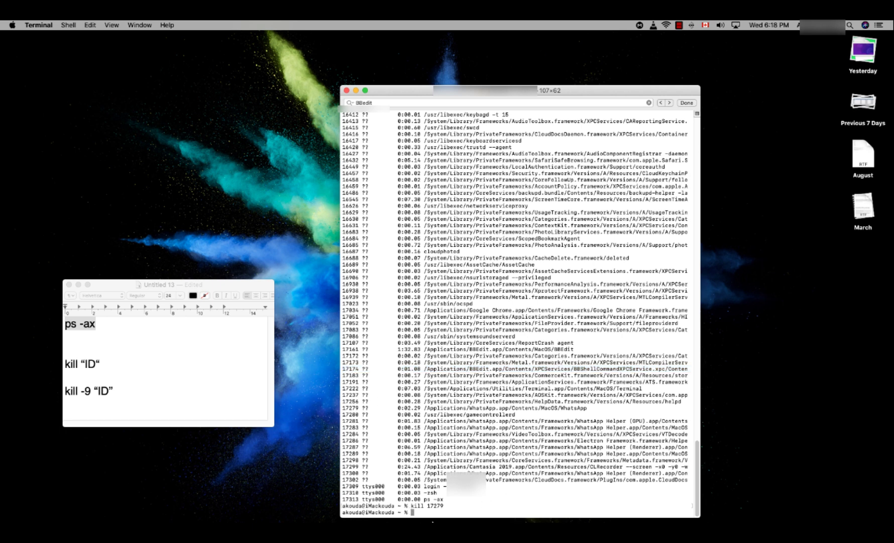
text(kill )
text(17)
text(147)
key(BackSpace)
text(4)
key(Return)
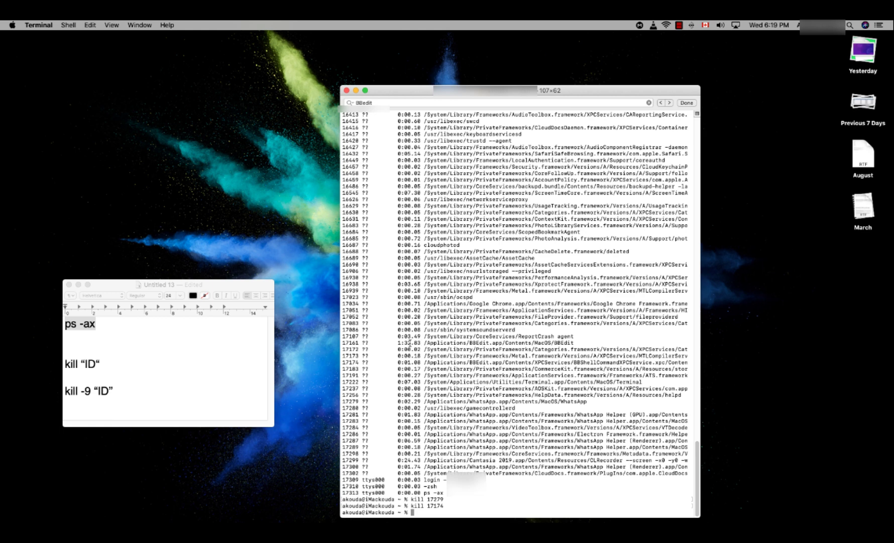
text(kill)
text( 1)
text(7161)
Run kill 17161 to end the main BBEdit process
key(Return)
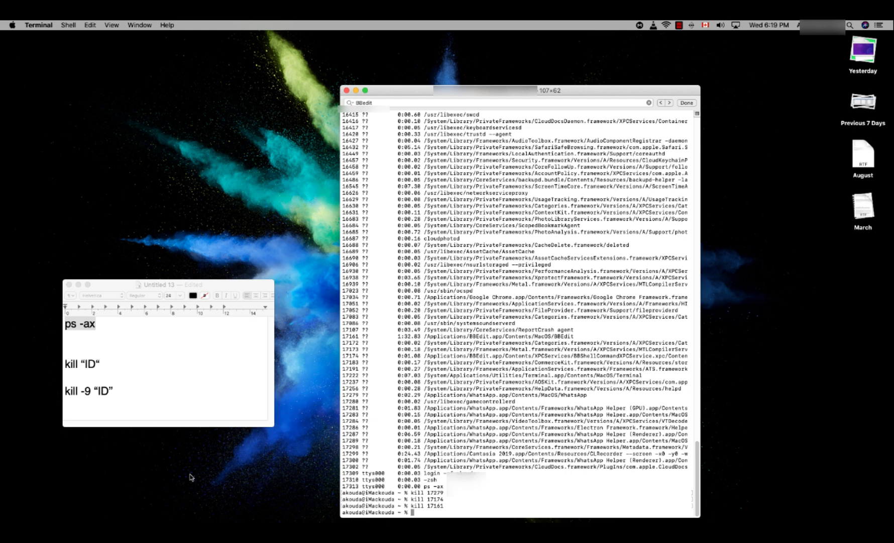
Select the whole ps -ax/kill note in TextEdit, then close the process-list Terminal window
click(121, 396)
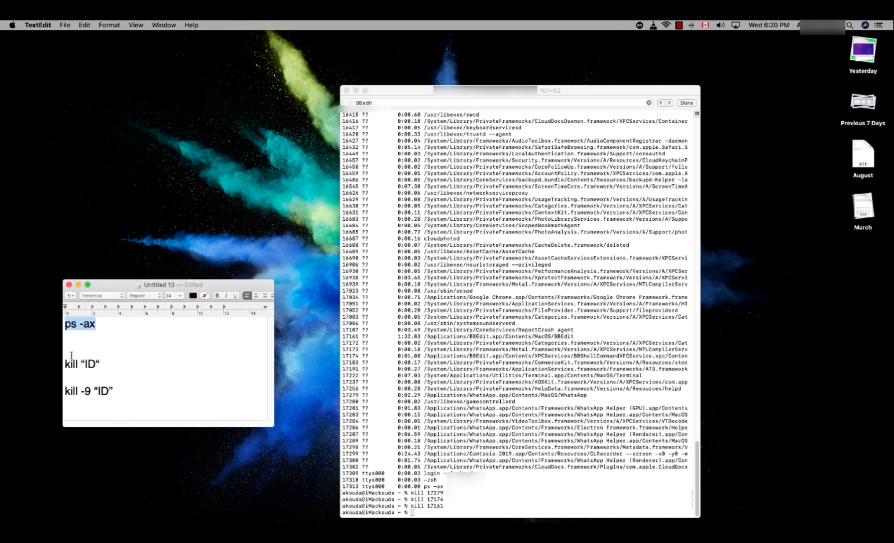
drag(129, 400, 56, 320)
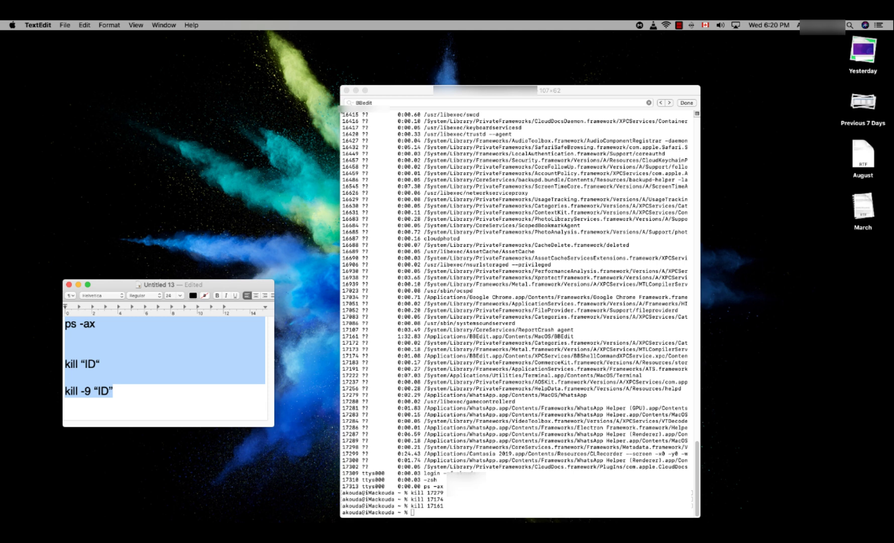
click(348, 91)
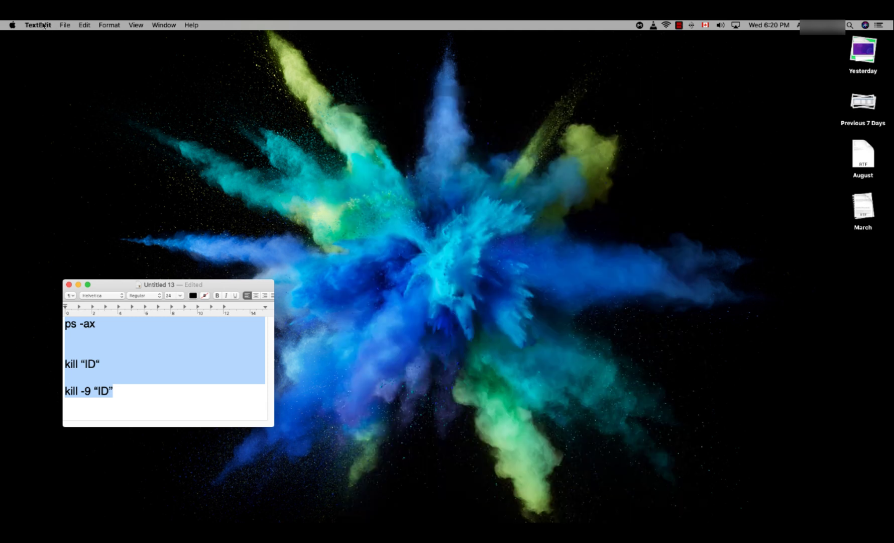
mouse_move(16, 148)
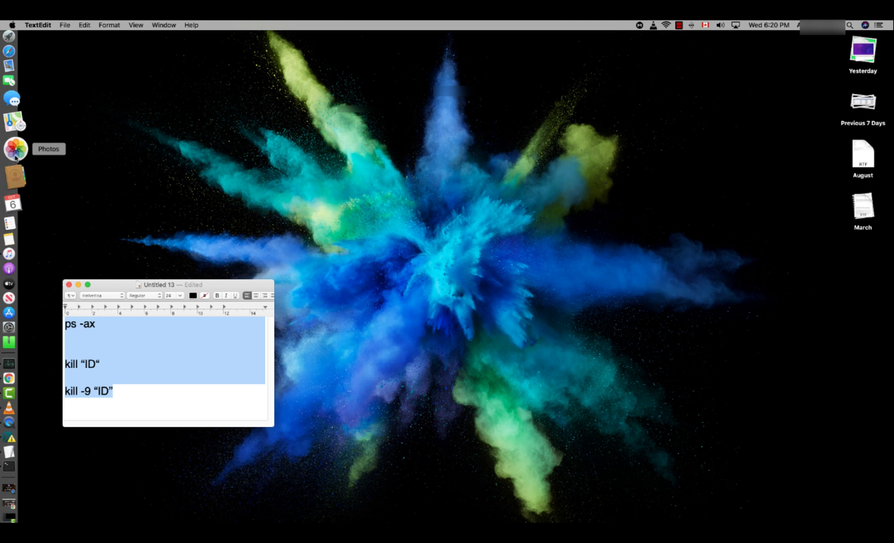
Open Finder's Utilities folder from the Go menu and launch Terminal from it
click(16, 50)
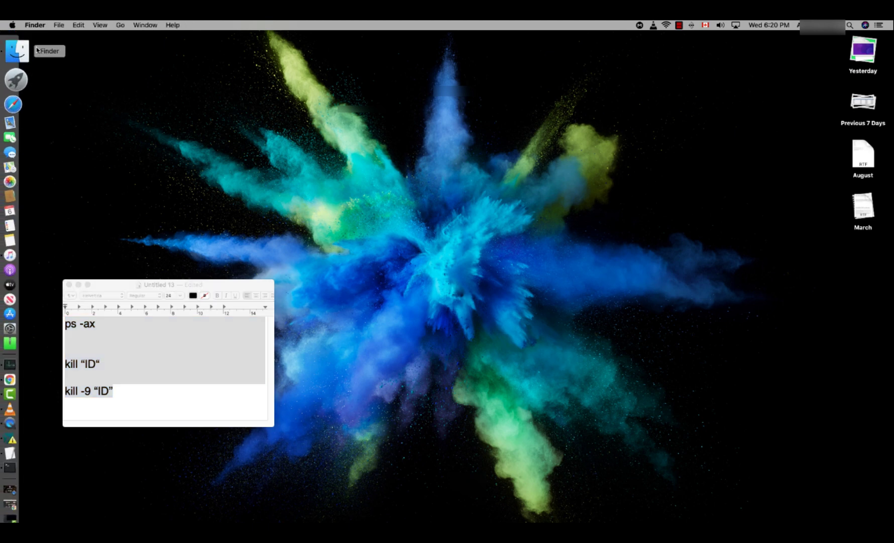
click(120, 25)
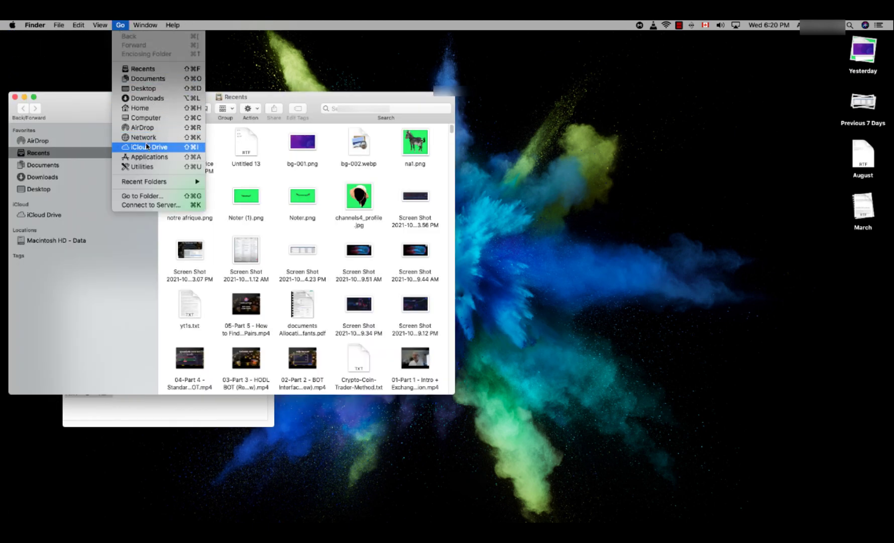
click(142, 167)
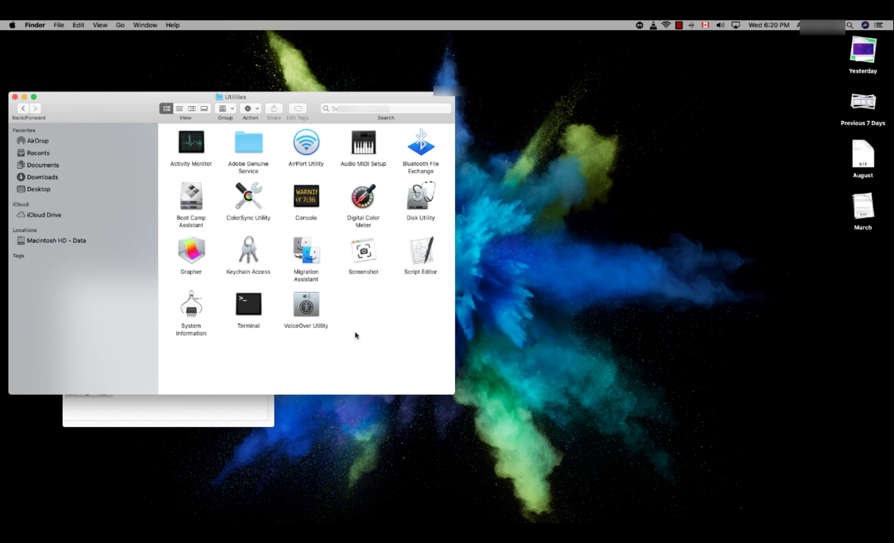
double_click(249, 307)
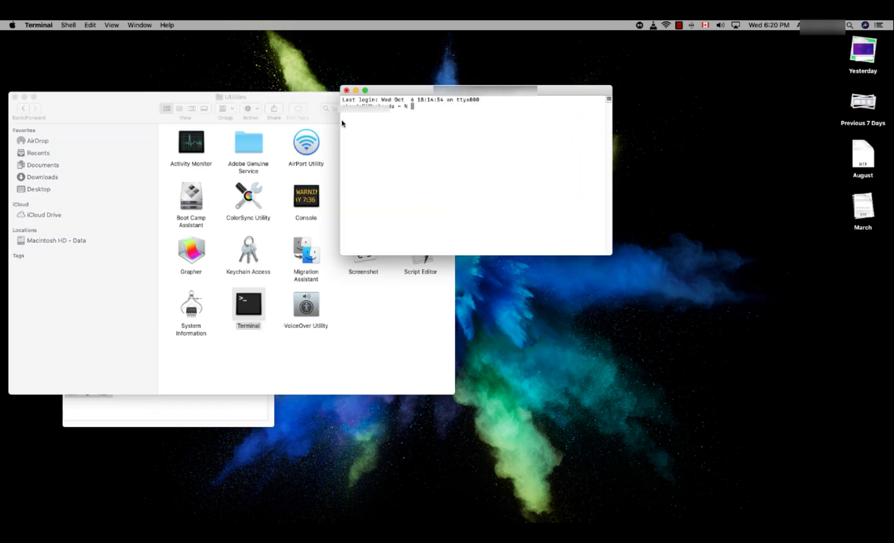
Run ps -ax in the new Terminal window to list all running processes
click(173, 417)
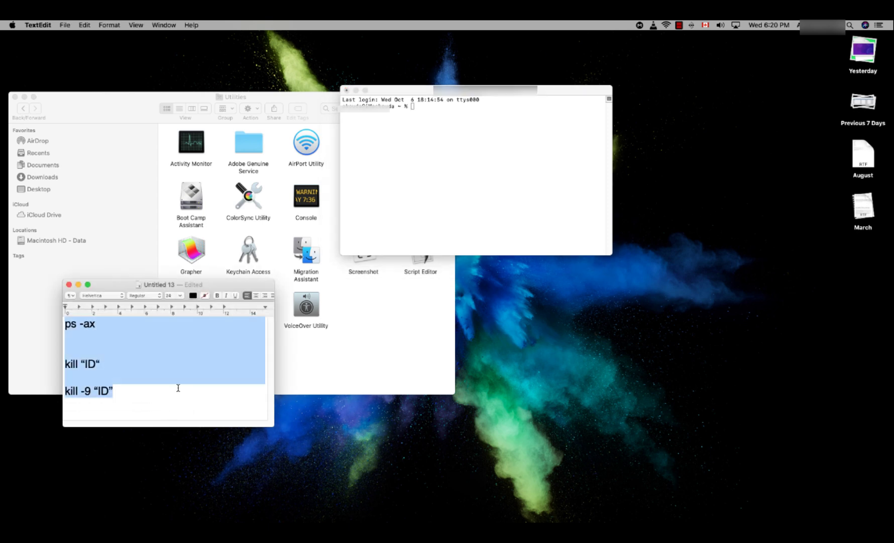
click(386, 185)
text(ps)
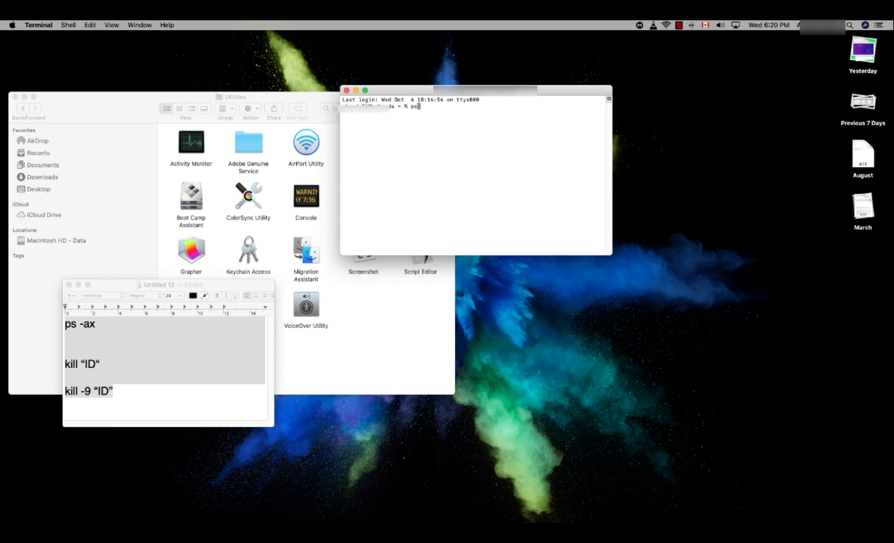
text( -)
text(ax)
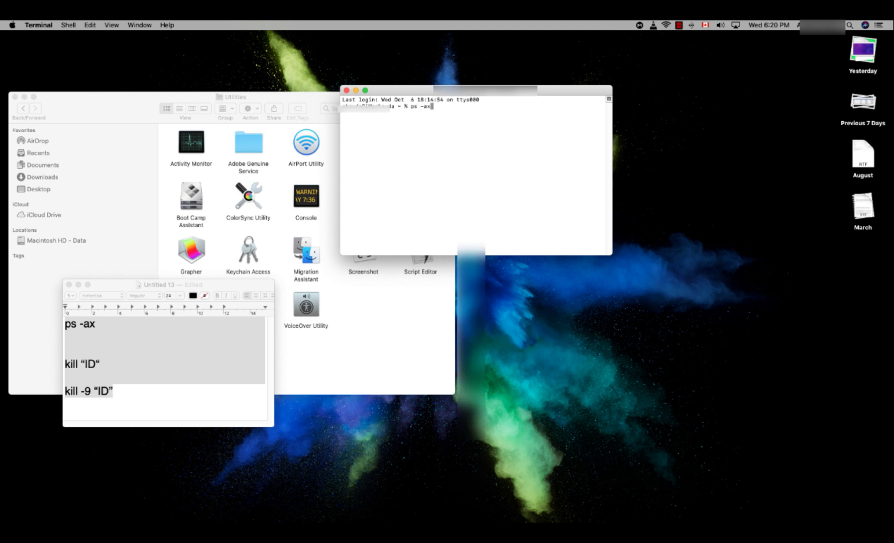
key(Return)
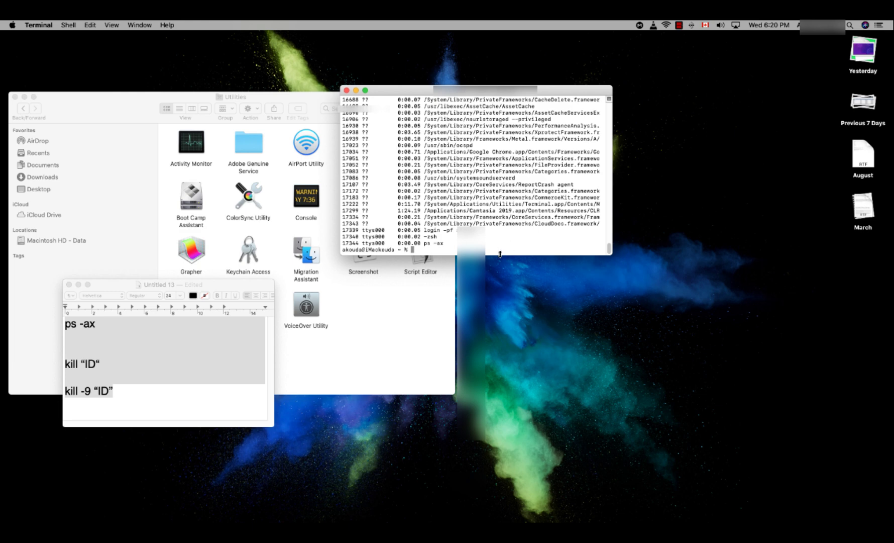
Make the Terminal window taller, wider and extended upward to show more lines
drag(501, 253, 500, 463)
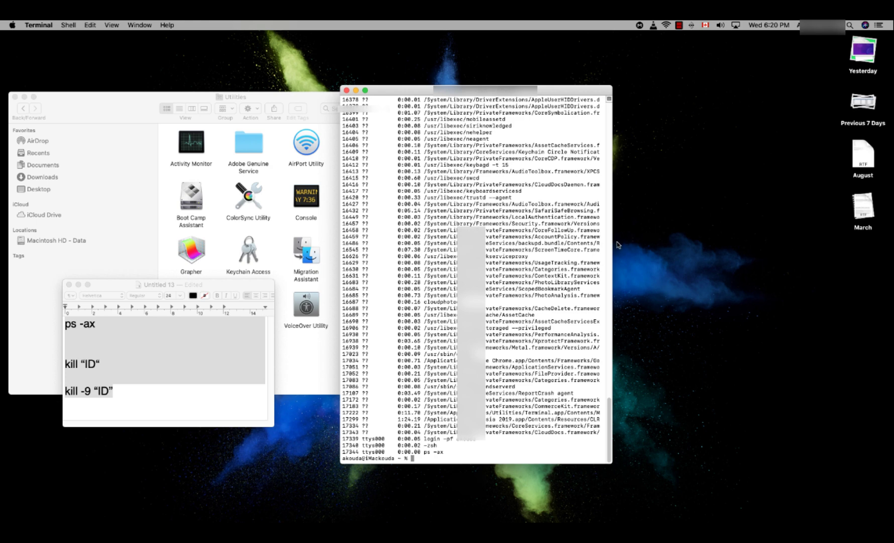
scroll(610, 242, up, 10)
drag(611, 243, 726, 242)
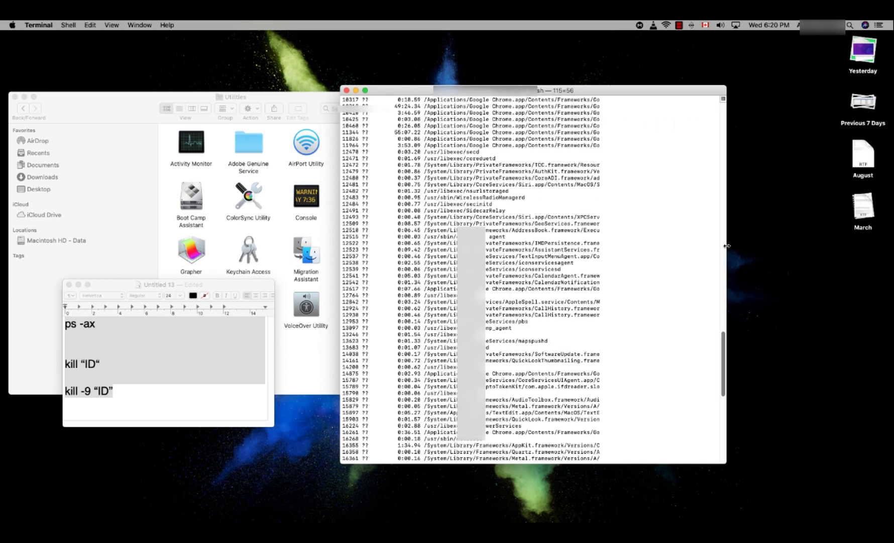
drag(424, 88, 424, 35)
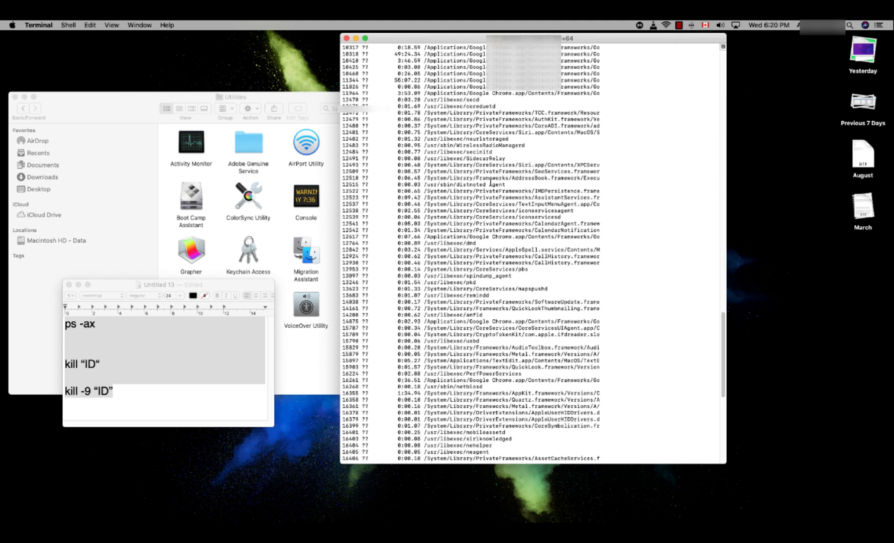
Change the Terminal find term from BBedit to Whatsapp in the process listing
key(super+f)
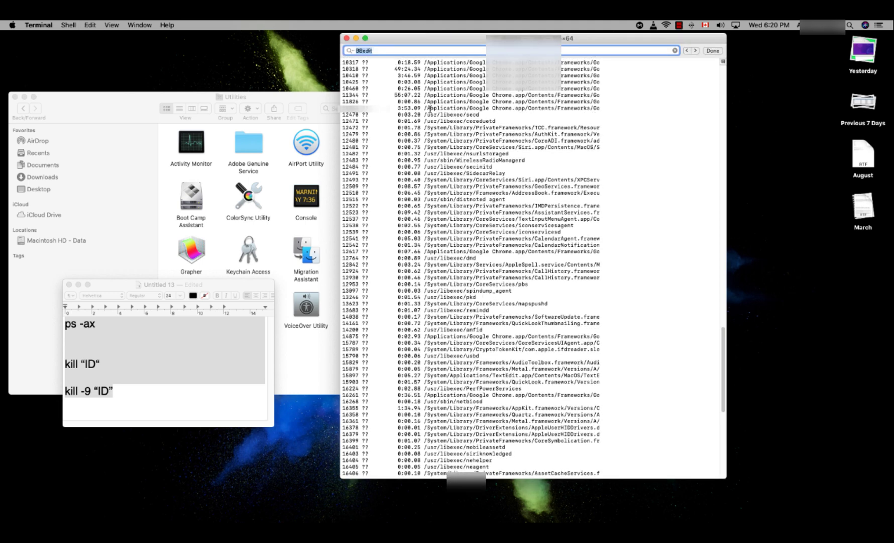
click(404, 50)
key(super+a)
text(W)
key(super+a)
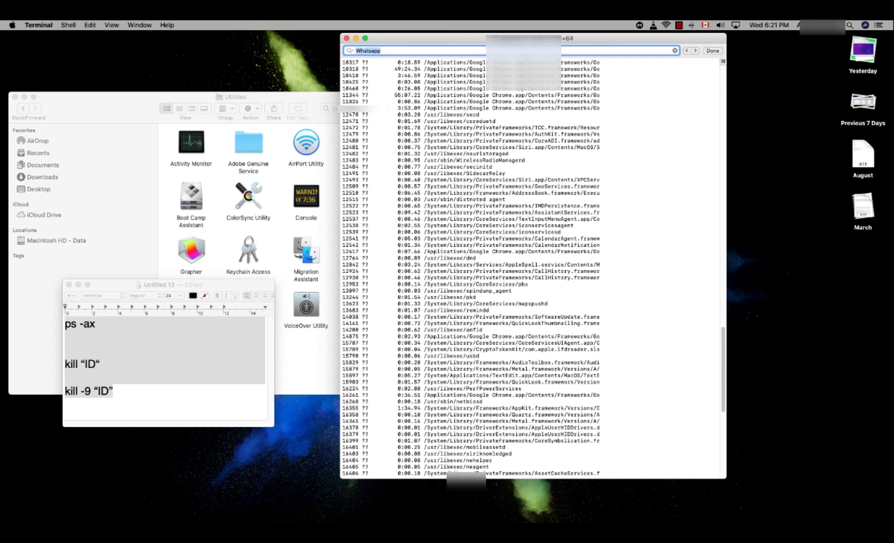